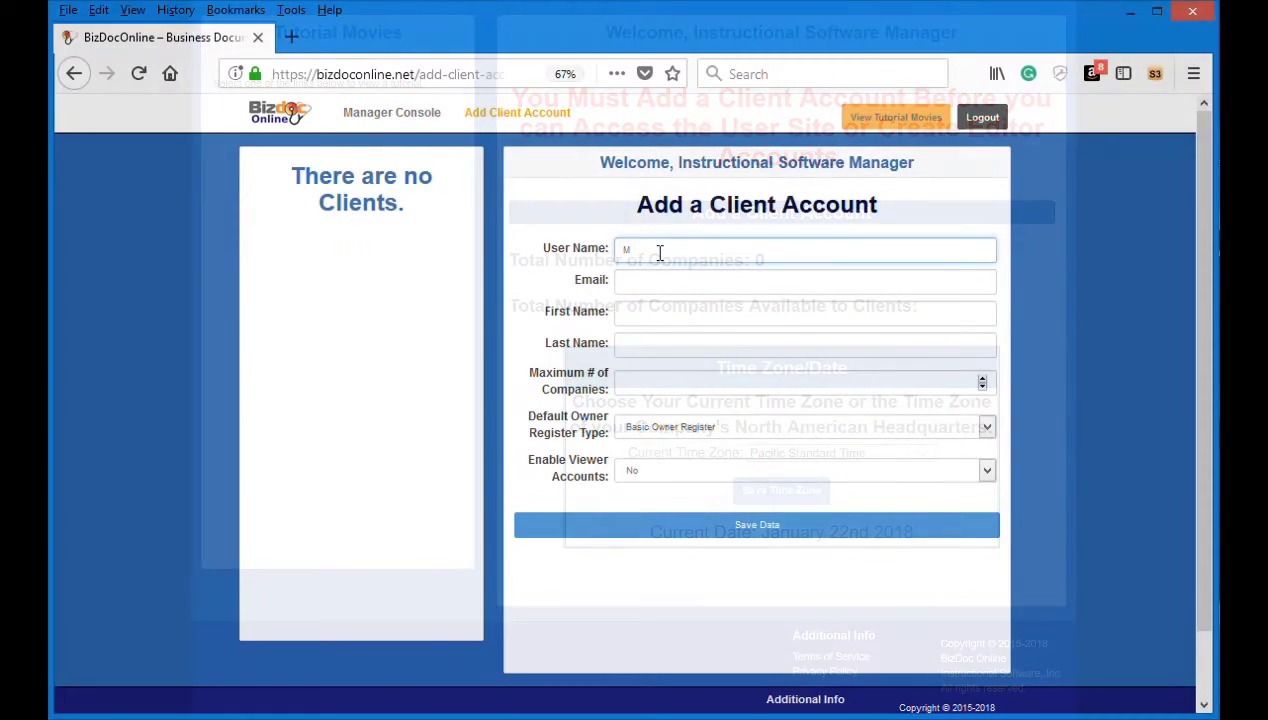
Step: Enter the client's user name, email address, first name and last name
text(ichael)
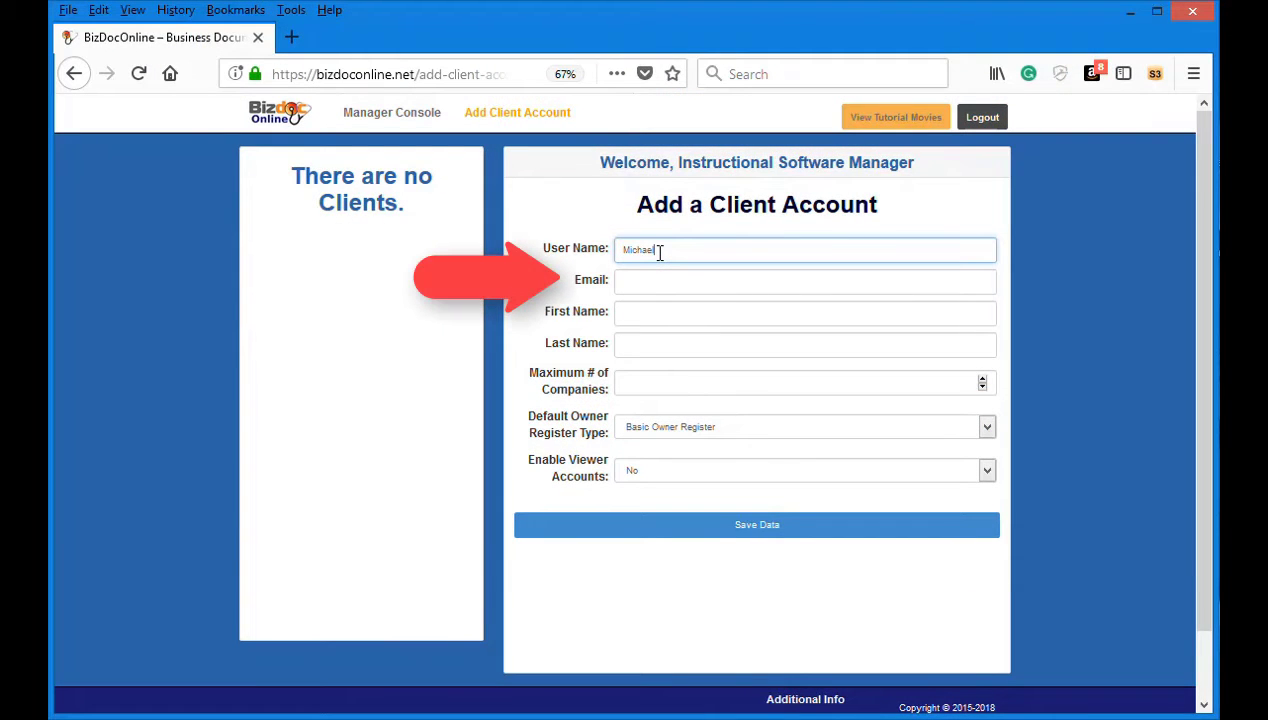
text(G)
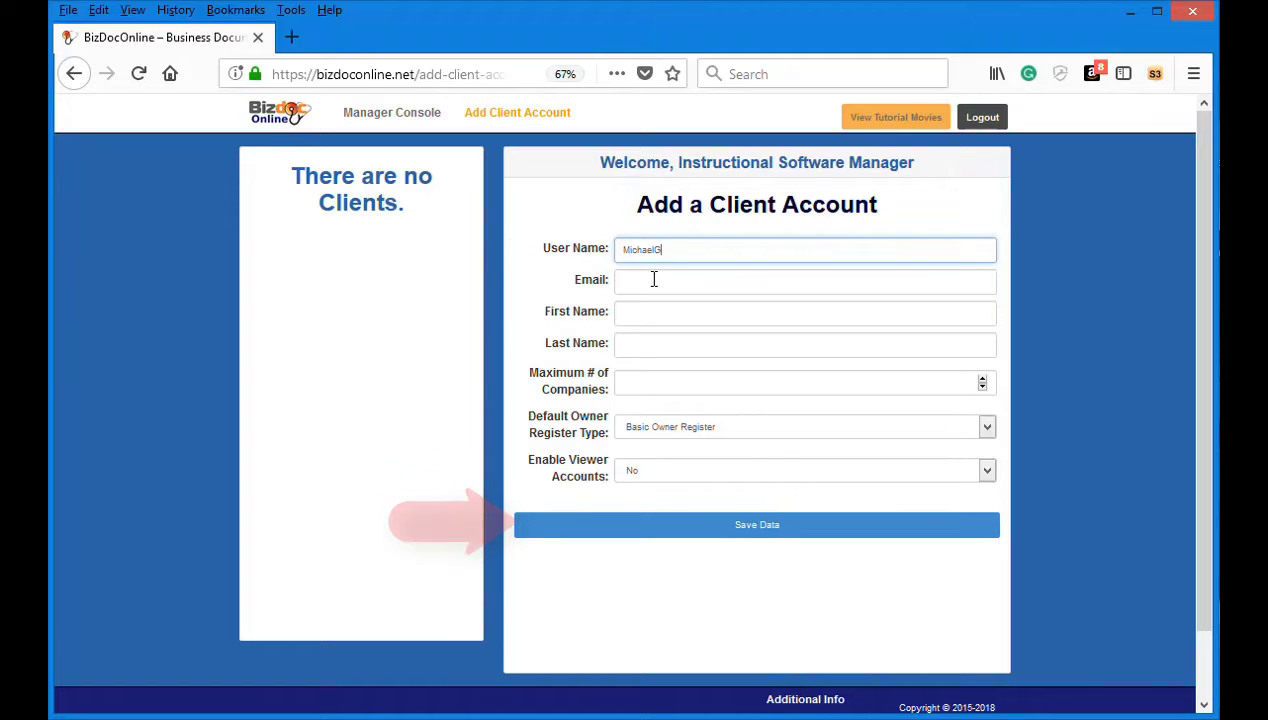
click(654, 279)
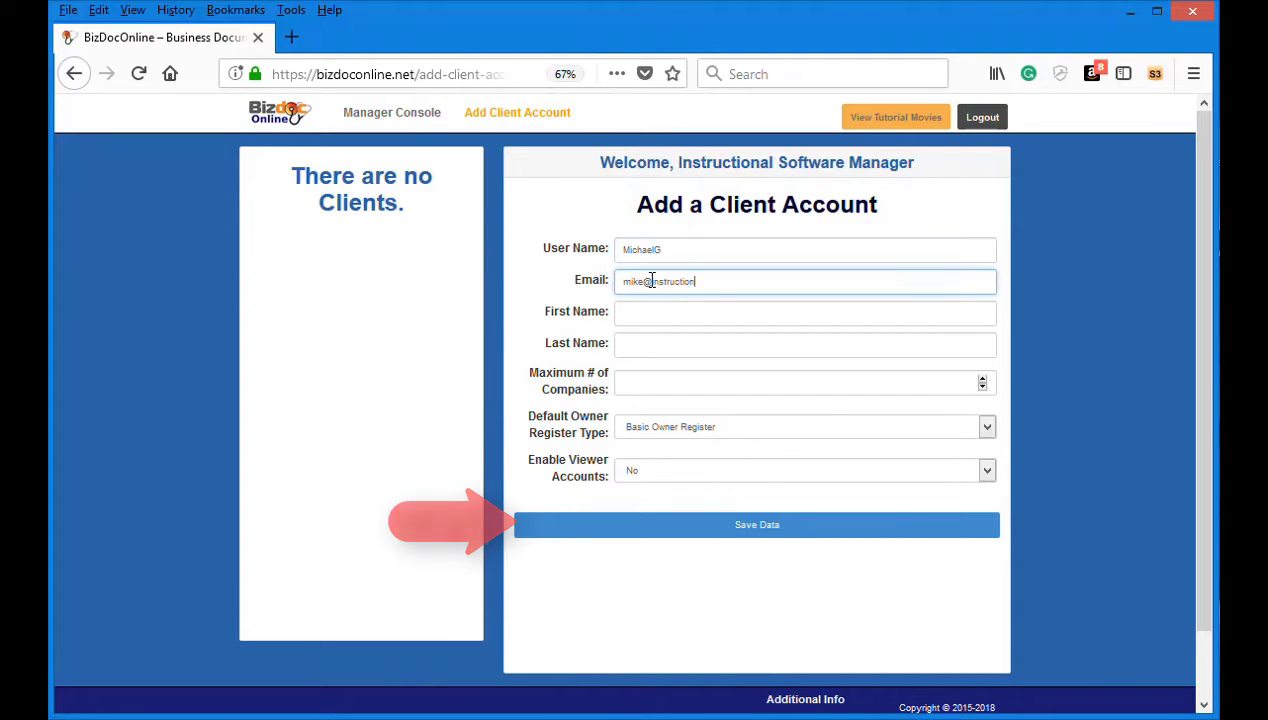
click(699, 314)
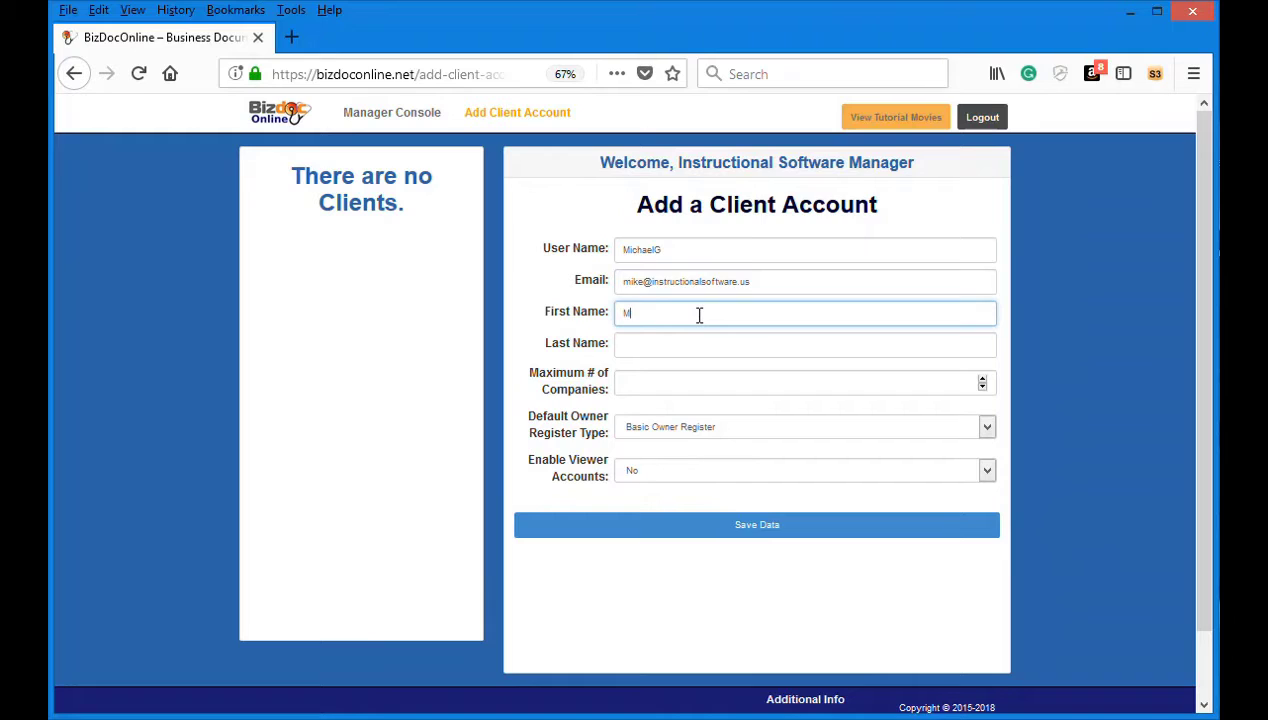
click(657, 344)
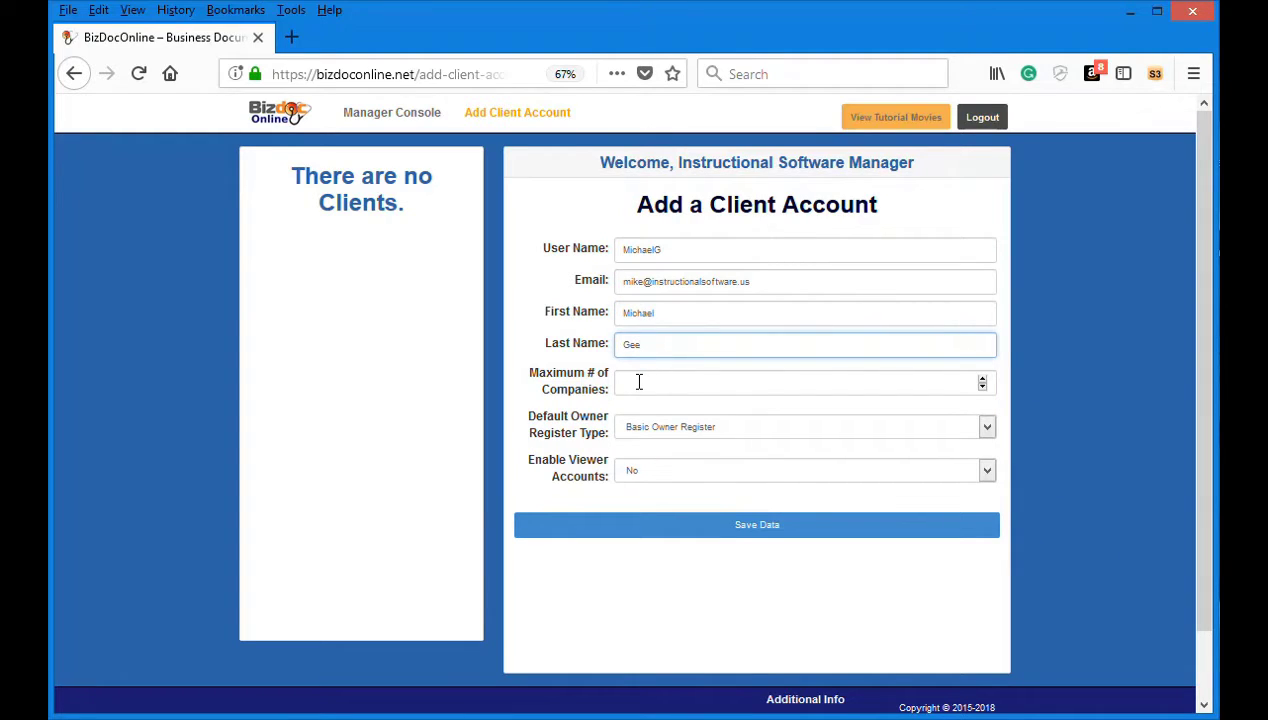
Step: Allow a maximum of 3 companies and choose the default owner register type
click(639, 382)
text(3)
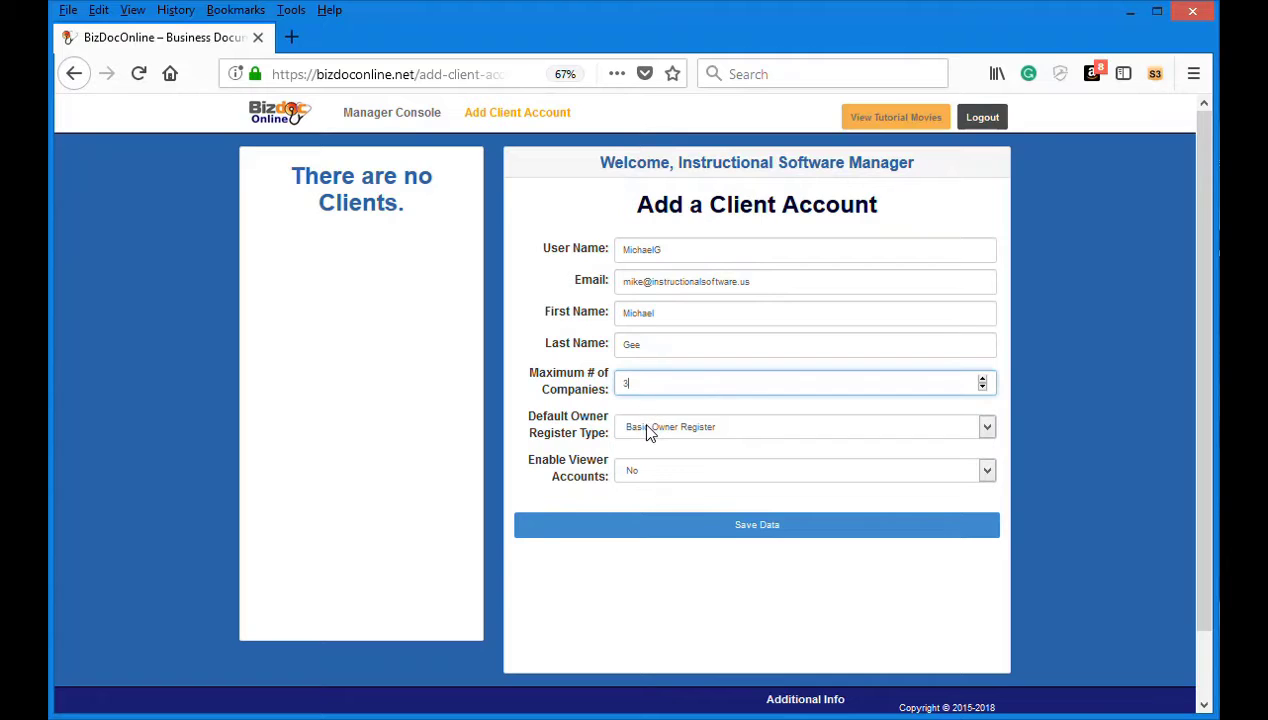
click(648, 427)
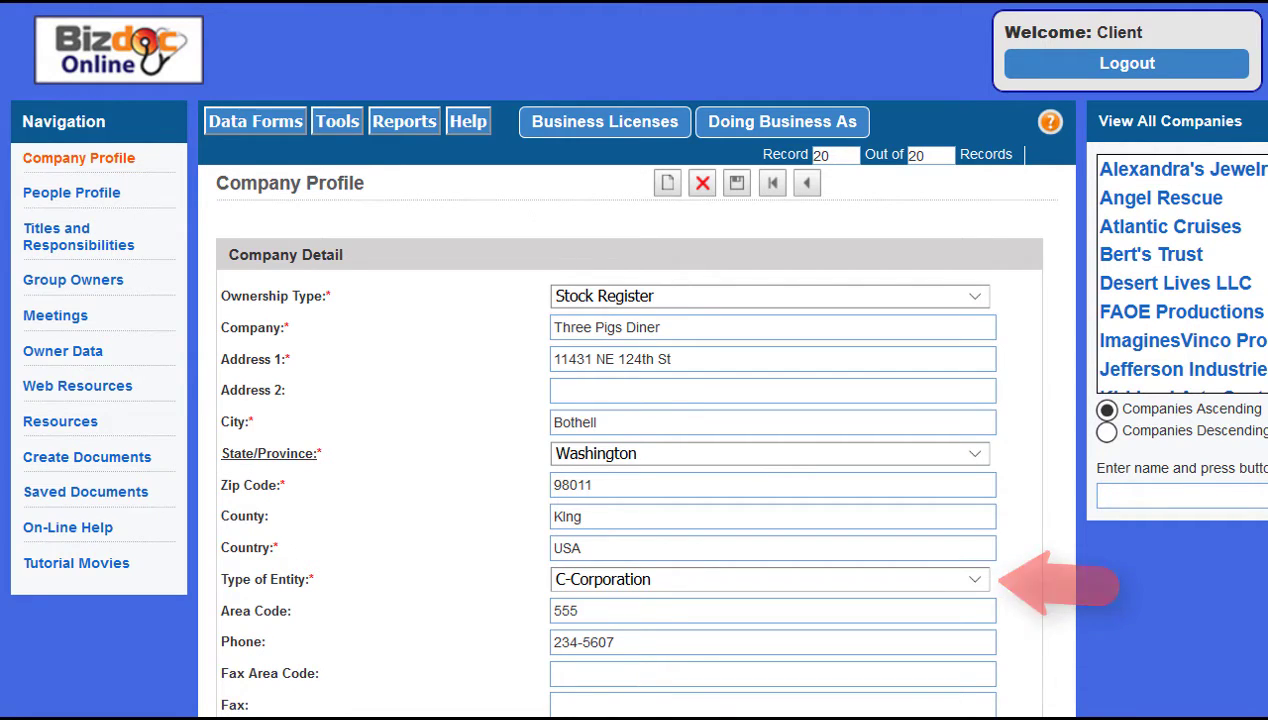
Step: Review the Type of Entity options and keep C-Corporation
key(alt+Down)
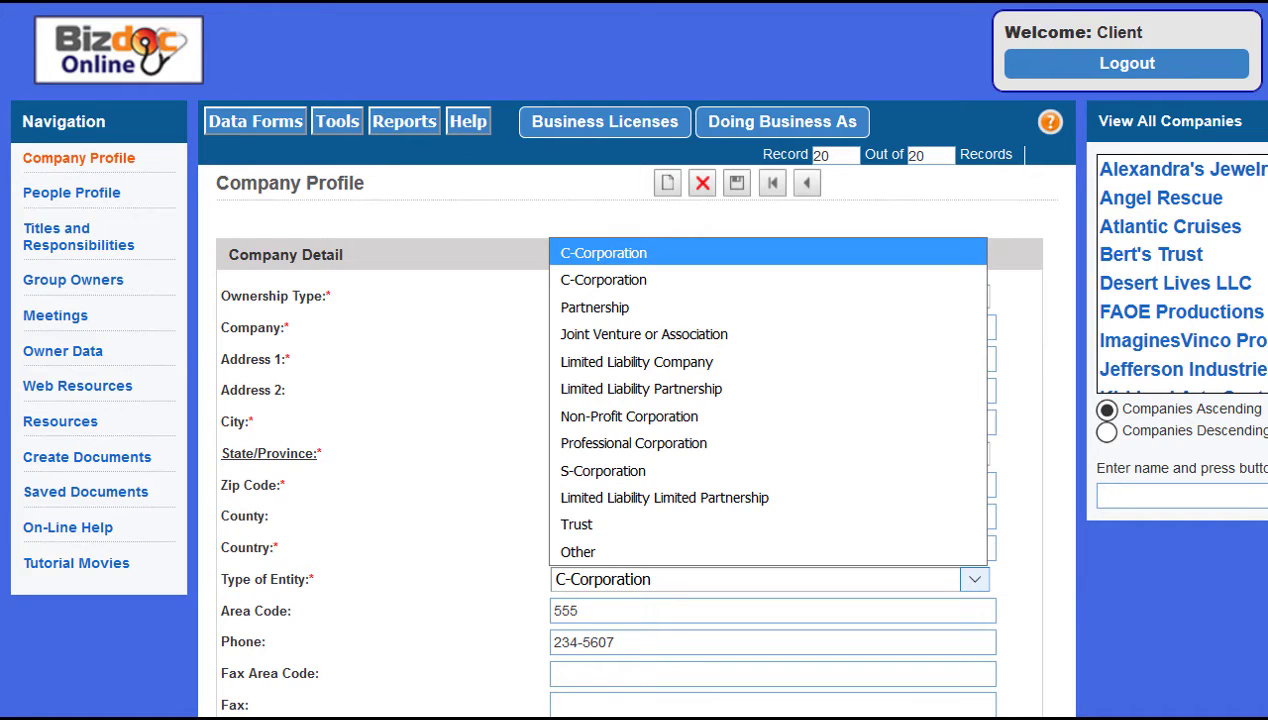
key(Return)
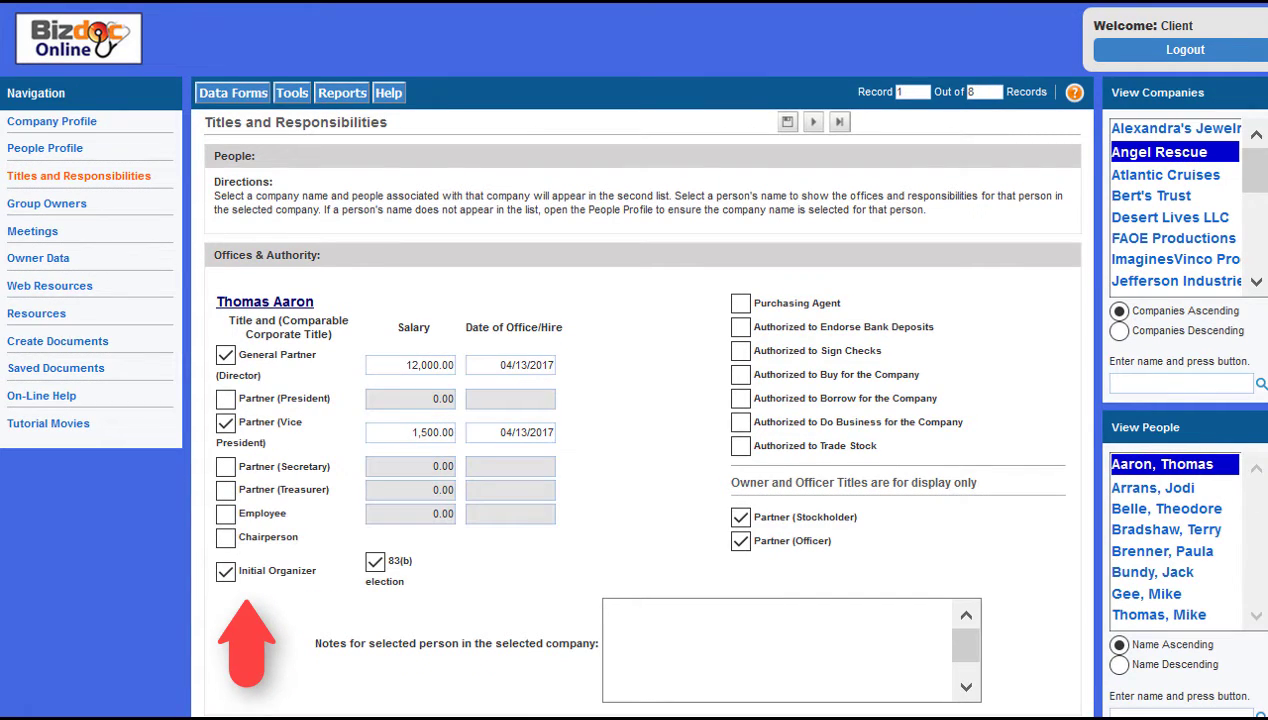
Step: Review all five people's profiles for Atlantic Cruises, ending on the first person
click(1165, 173)
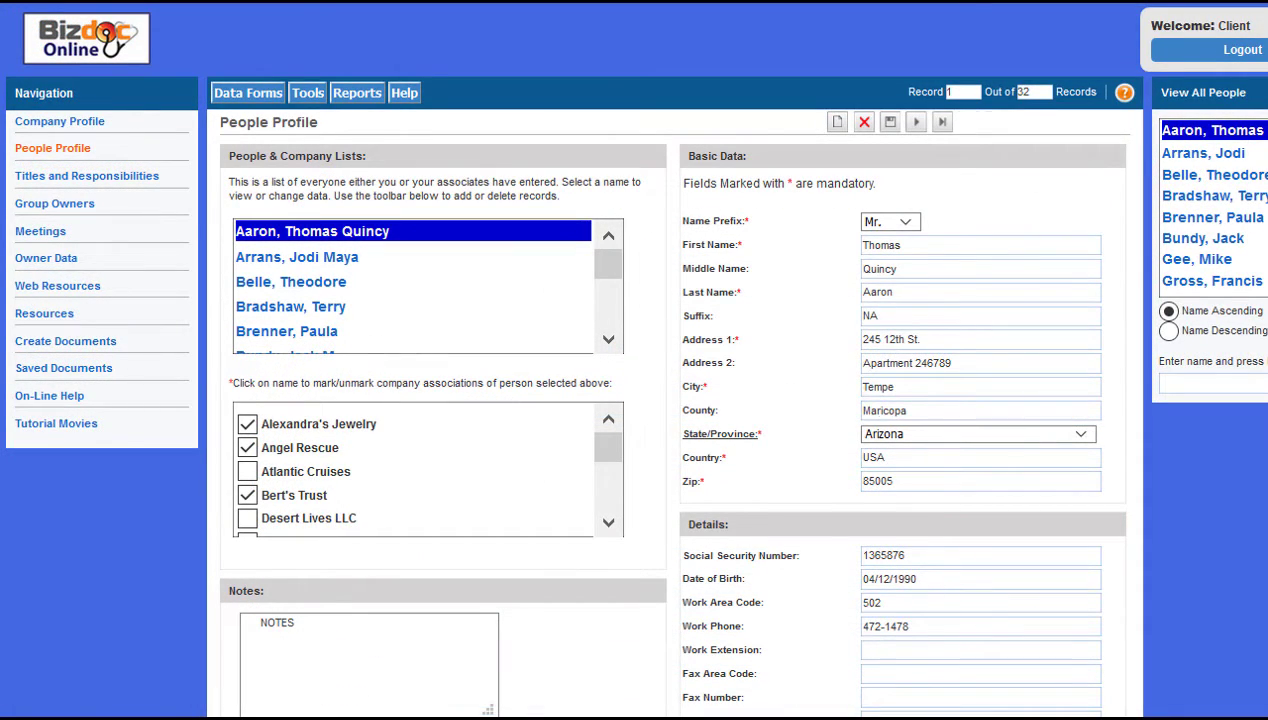
click(297, 256)
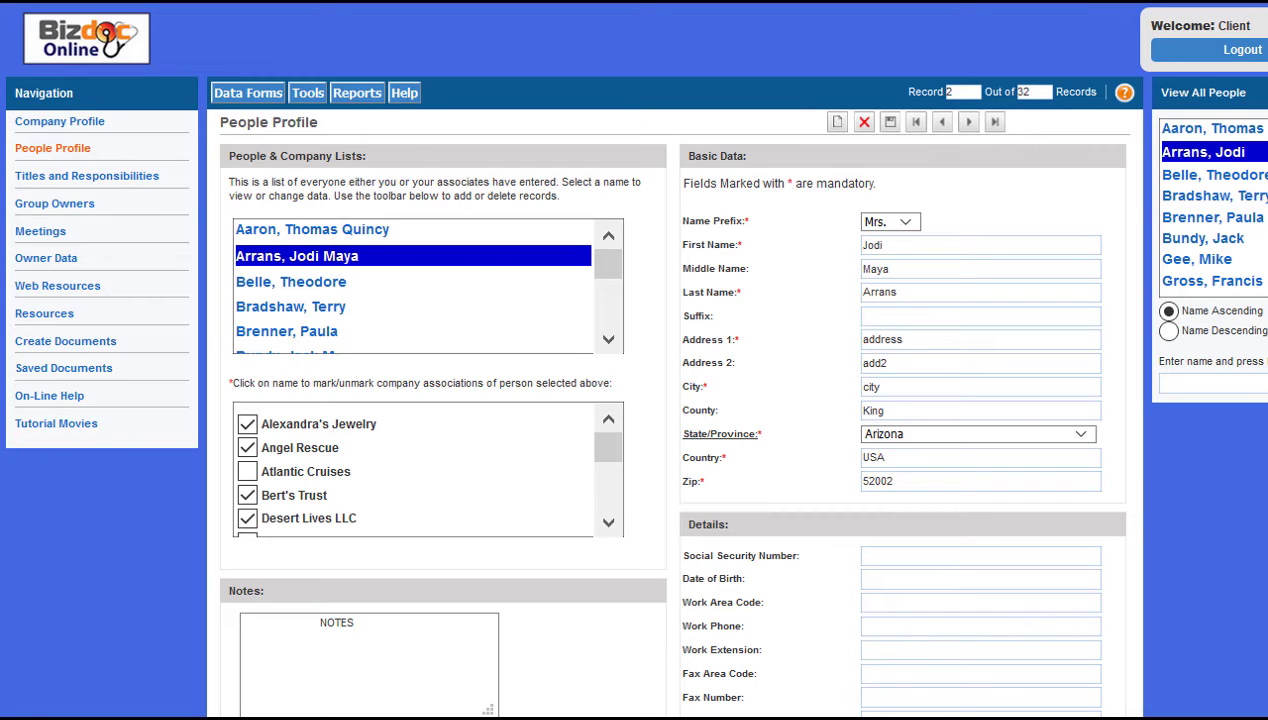
click(291, 281)
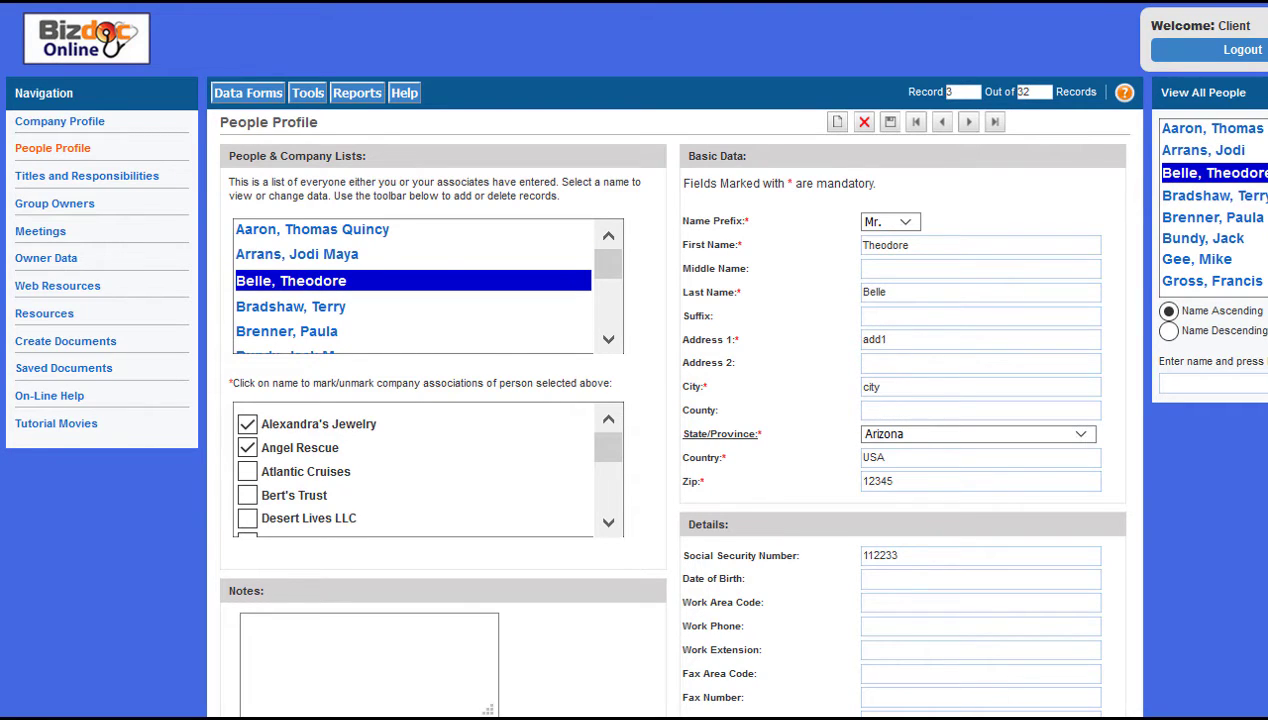
click(291, 306)
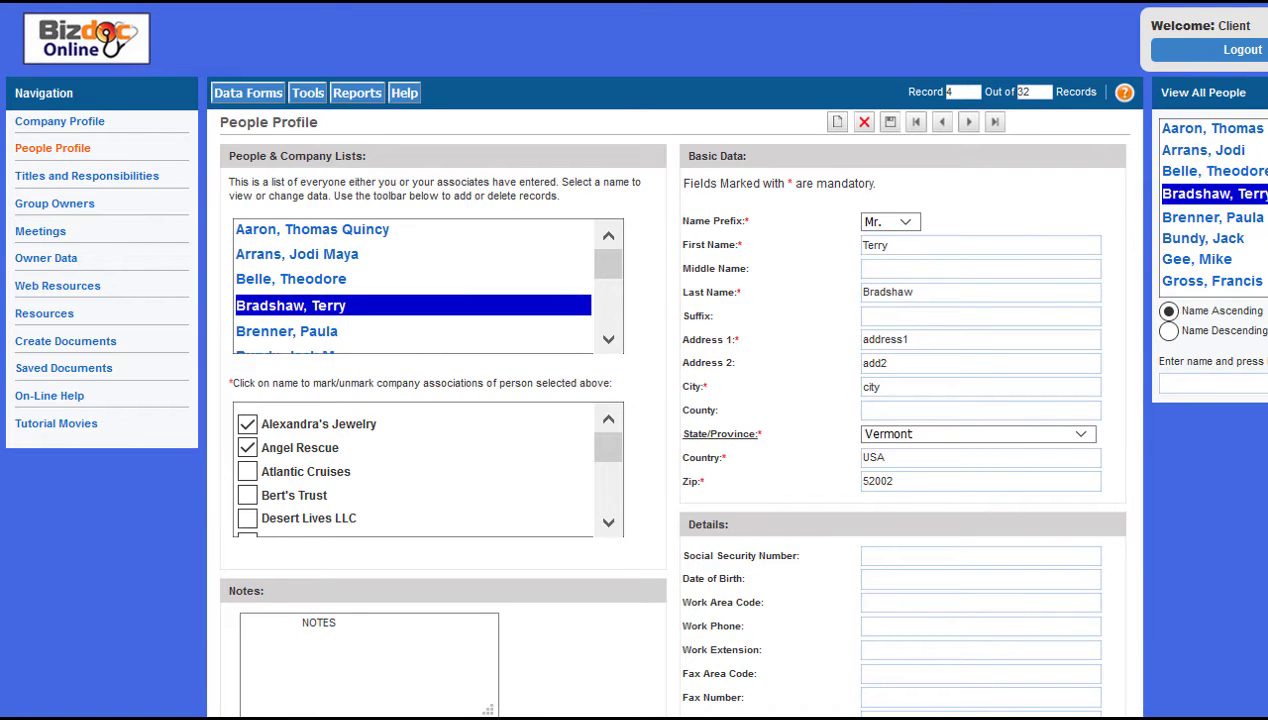
click(287, 330)
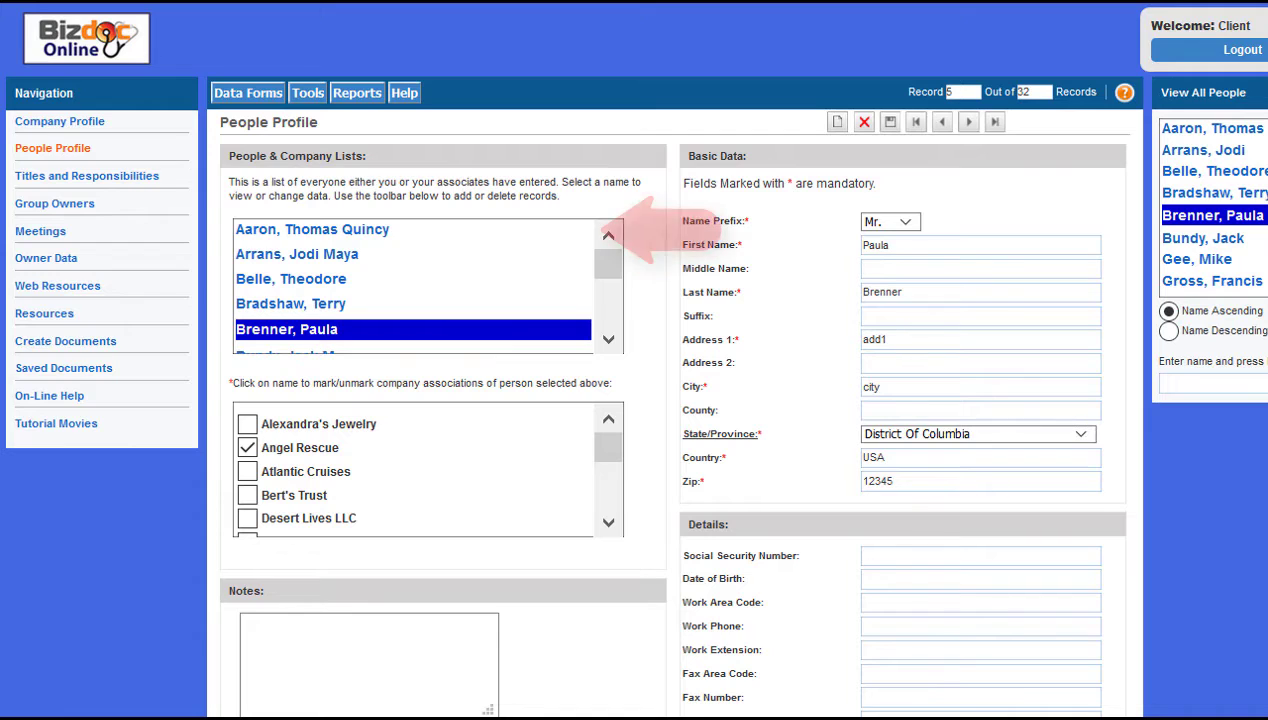
click(312, 230)
Step: Link the first person to Atlantic Cruises and check the second and third people's associations
click(247, 471)
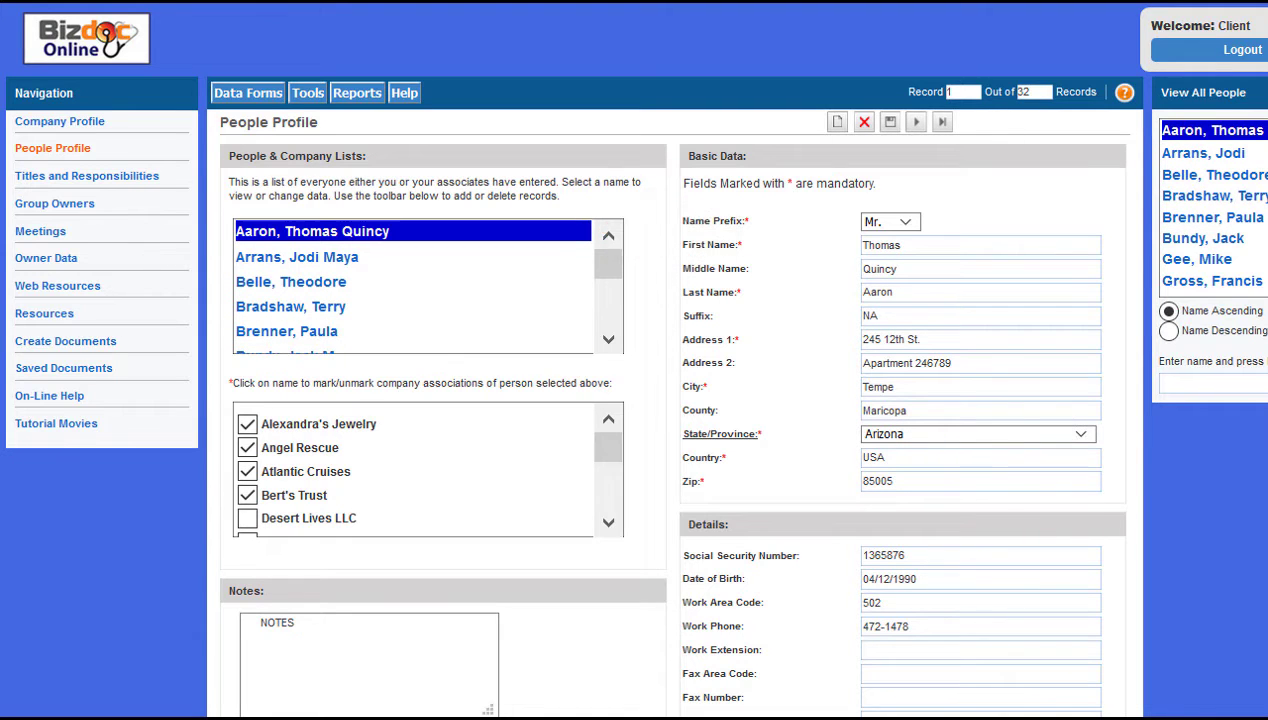
click(297, 256)
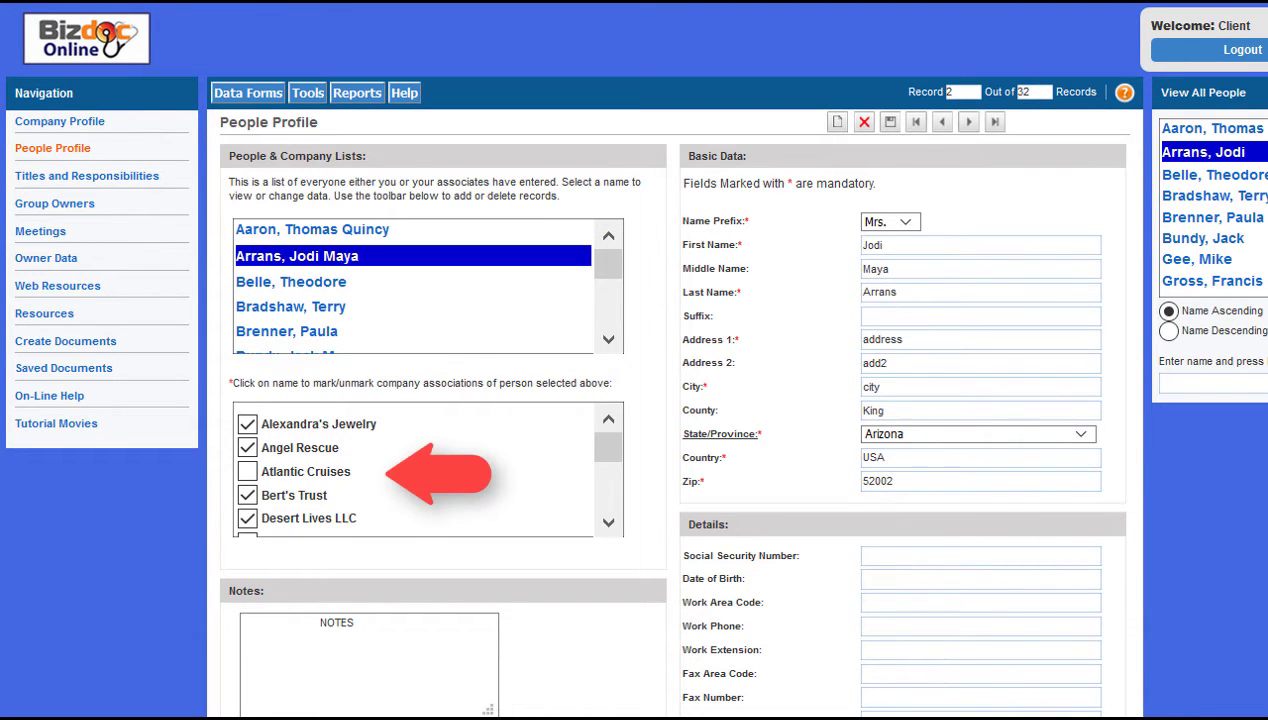
click(291, 281)
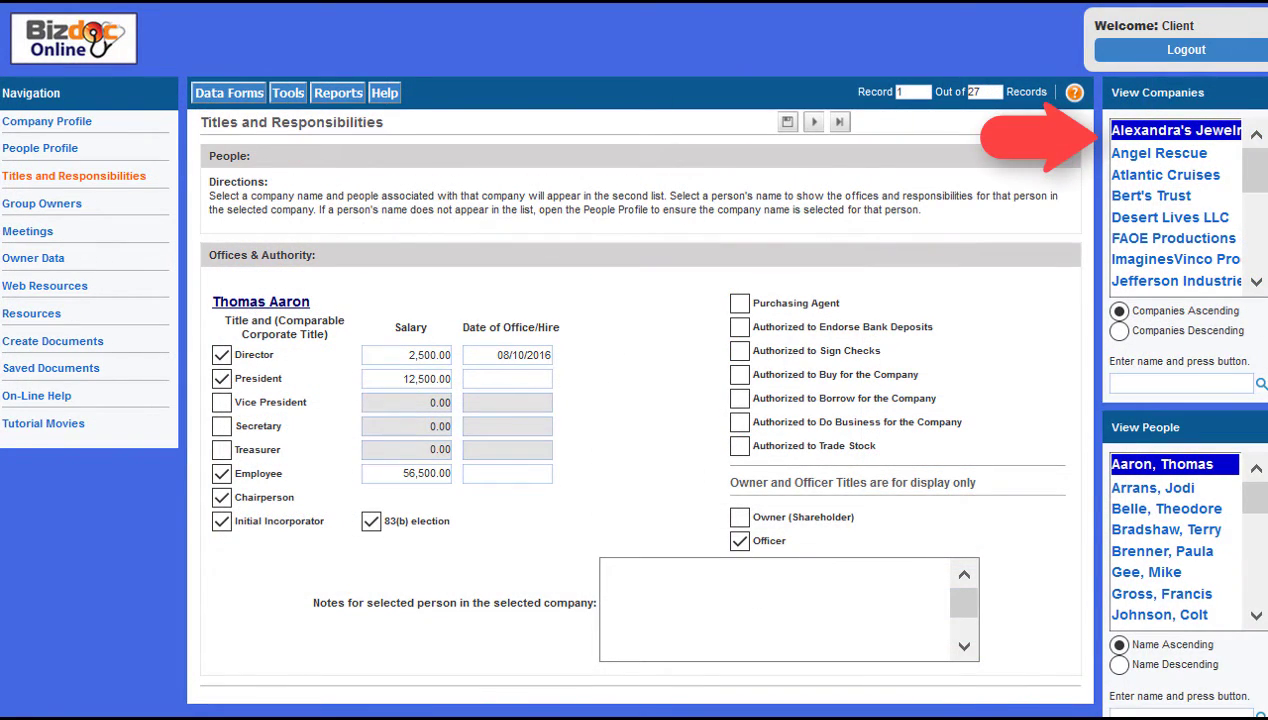
Step: View the second and third people's titles at Alexandra's Jewelry, then a person's offices at Angel Rescue
click(1153, 486)
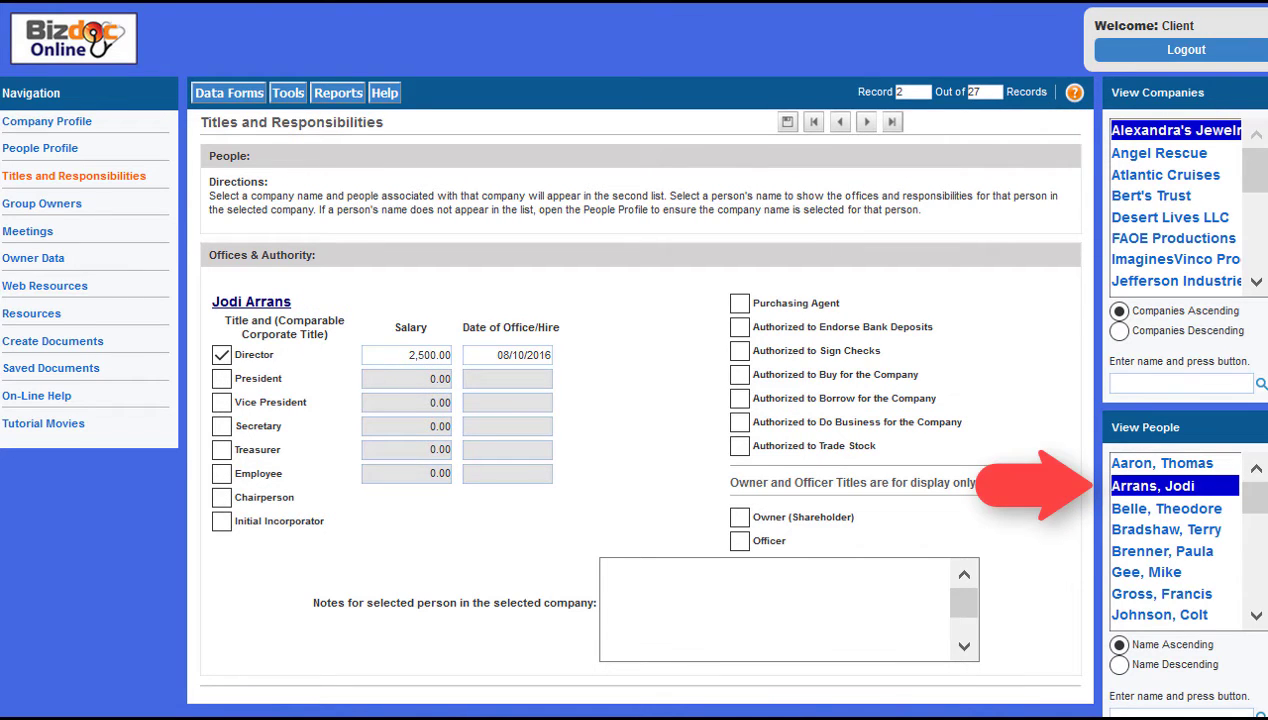
click(1166, 507)
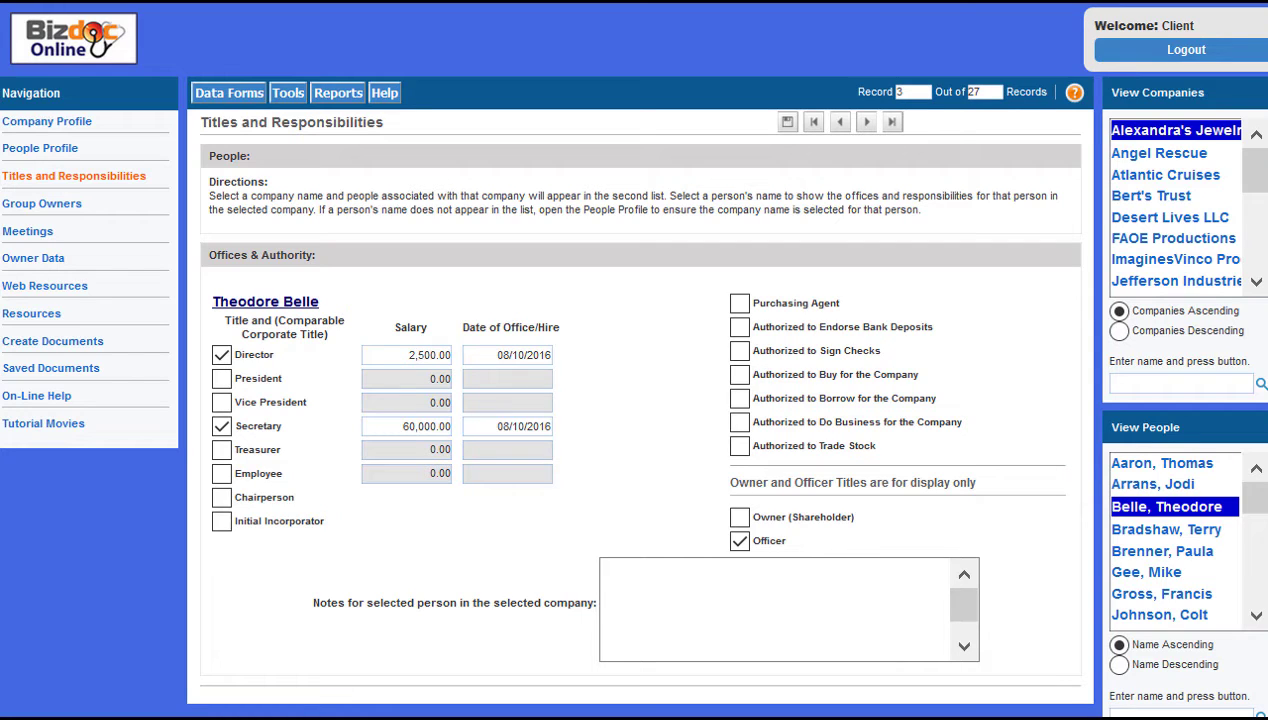
click(1159, 152)
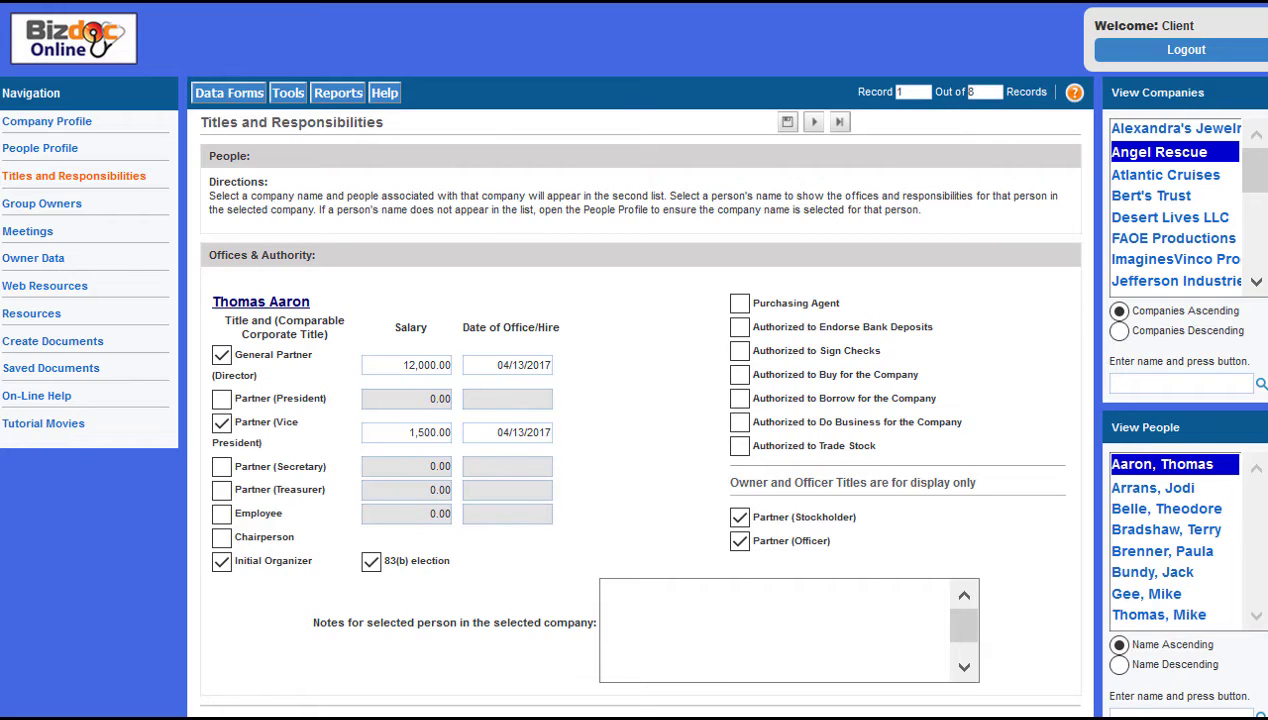
click(1153, 486)
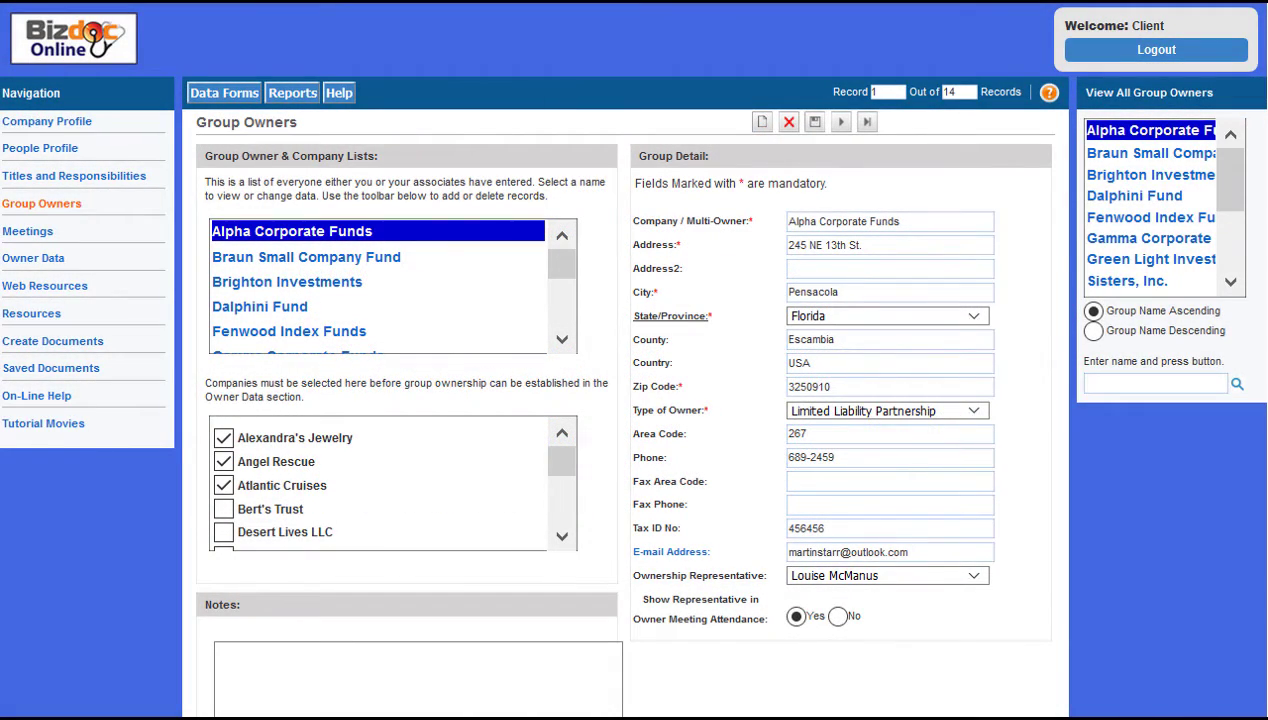
Step: View the details of group owners Braun Small Company Fund and Brighton Investments
click(306, 257)
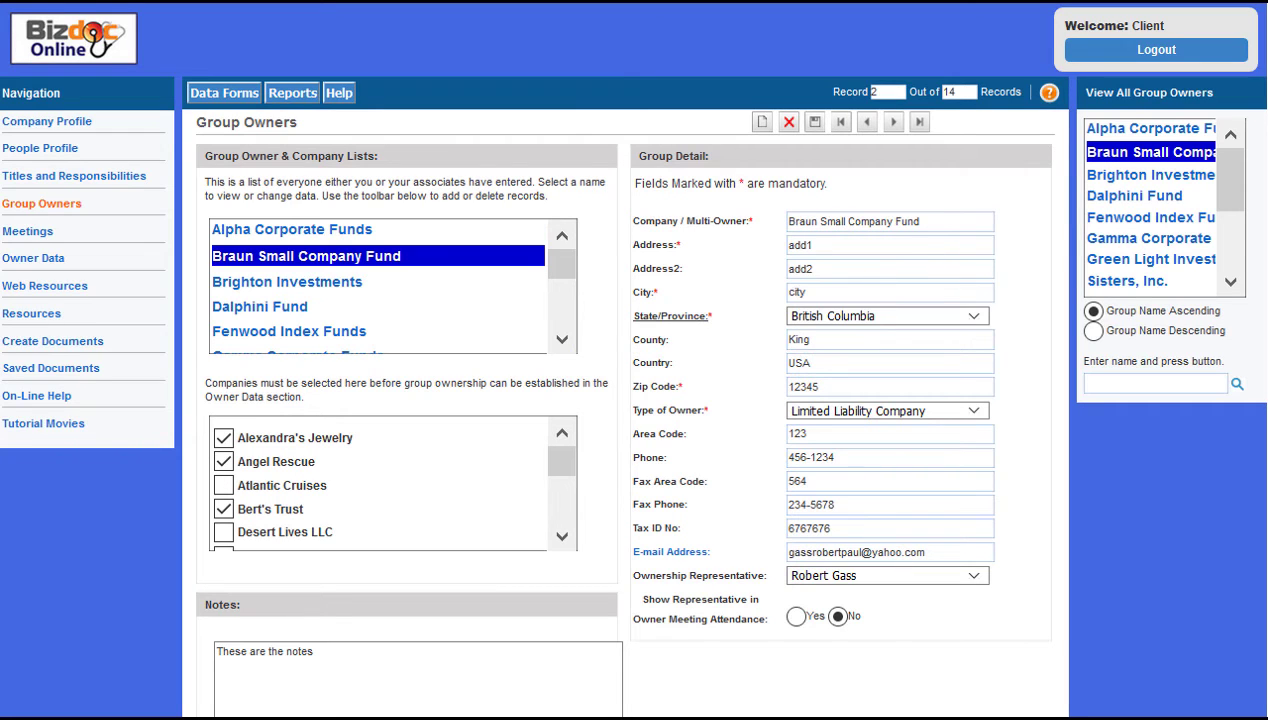
click(287, 281)
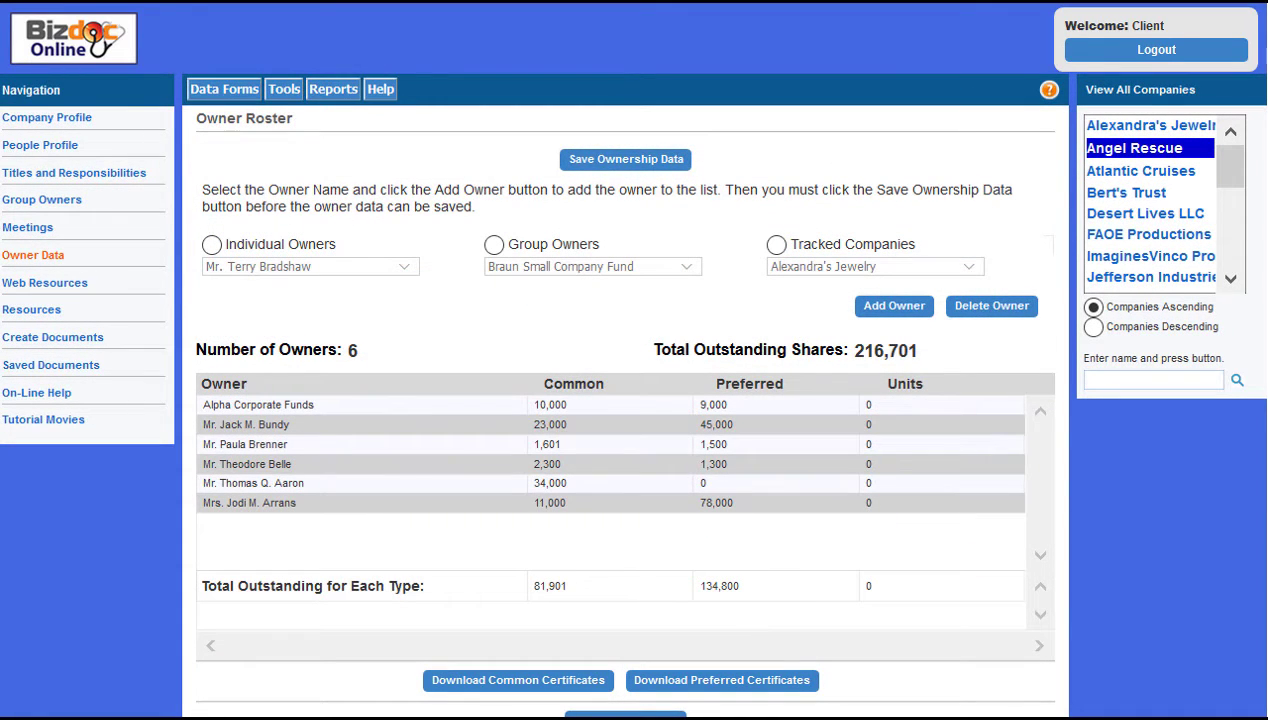
Step: Scroll down through the Create Transaction form
scroll(1150, 200, down, 1)
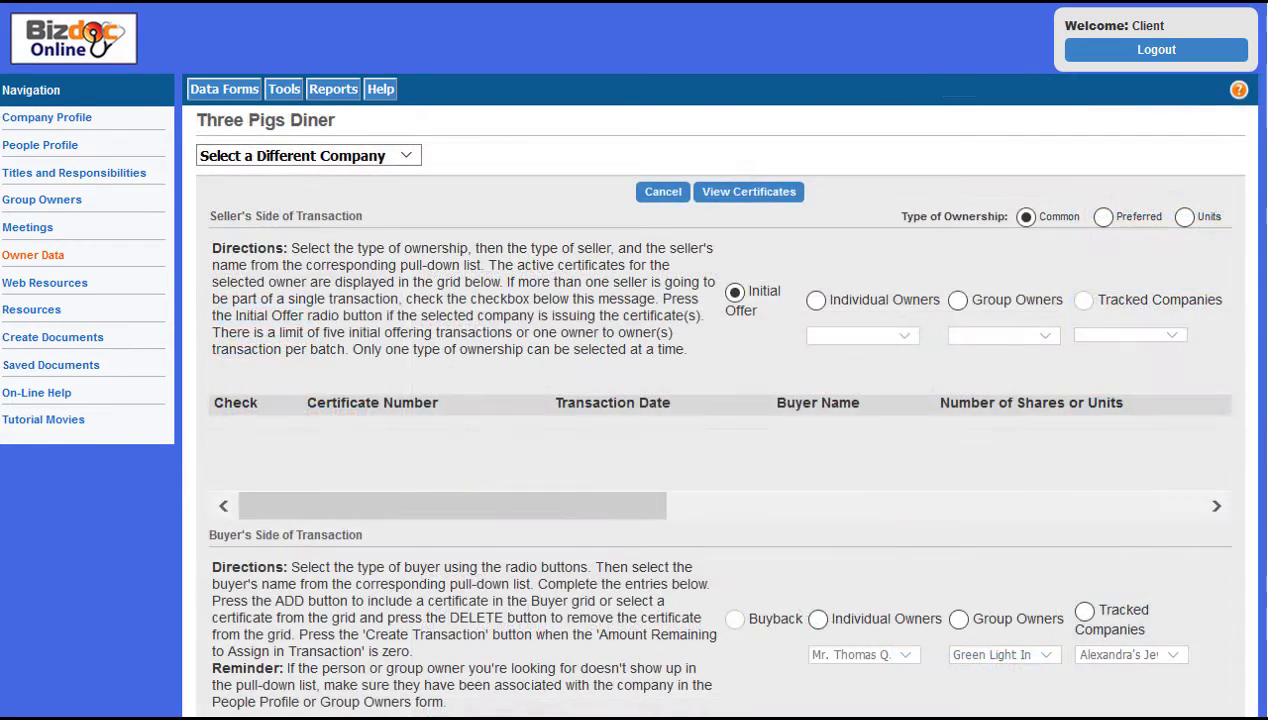
scroll(628, 400, down, 3)
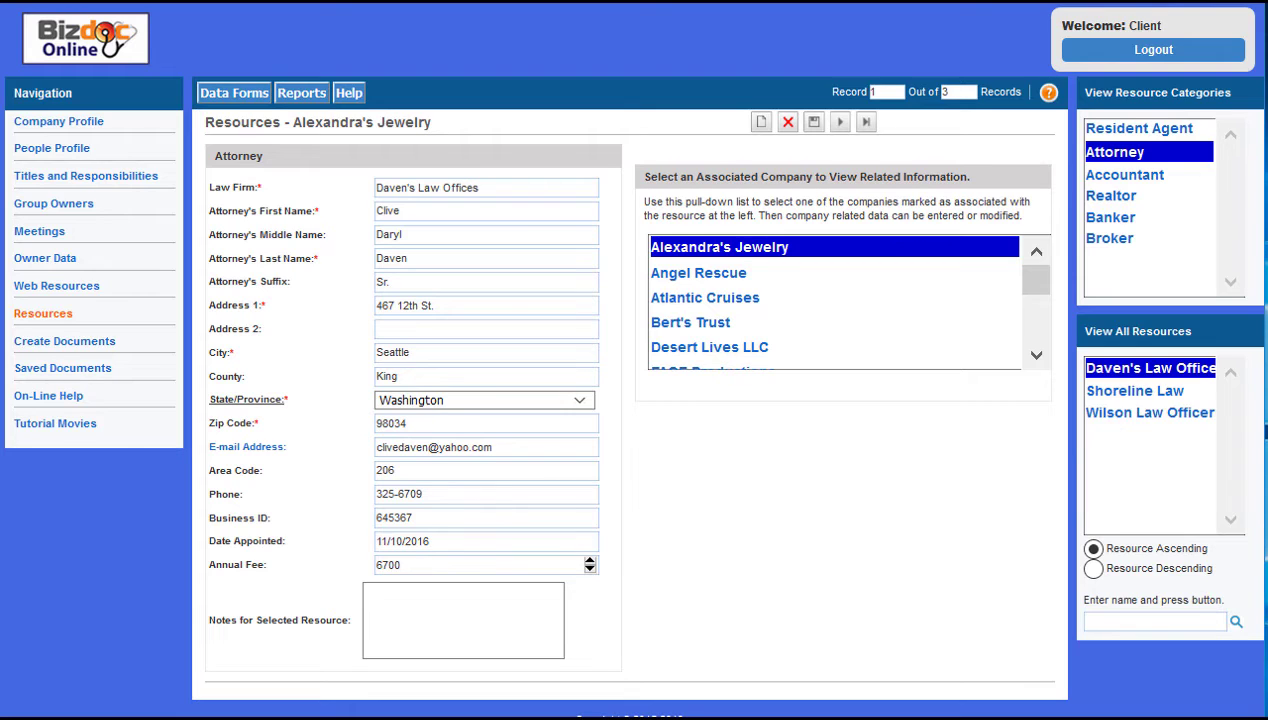
Step: Switch to the company's resident agents and view the BC Resident Agent record
click(1139, 129)
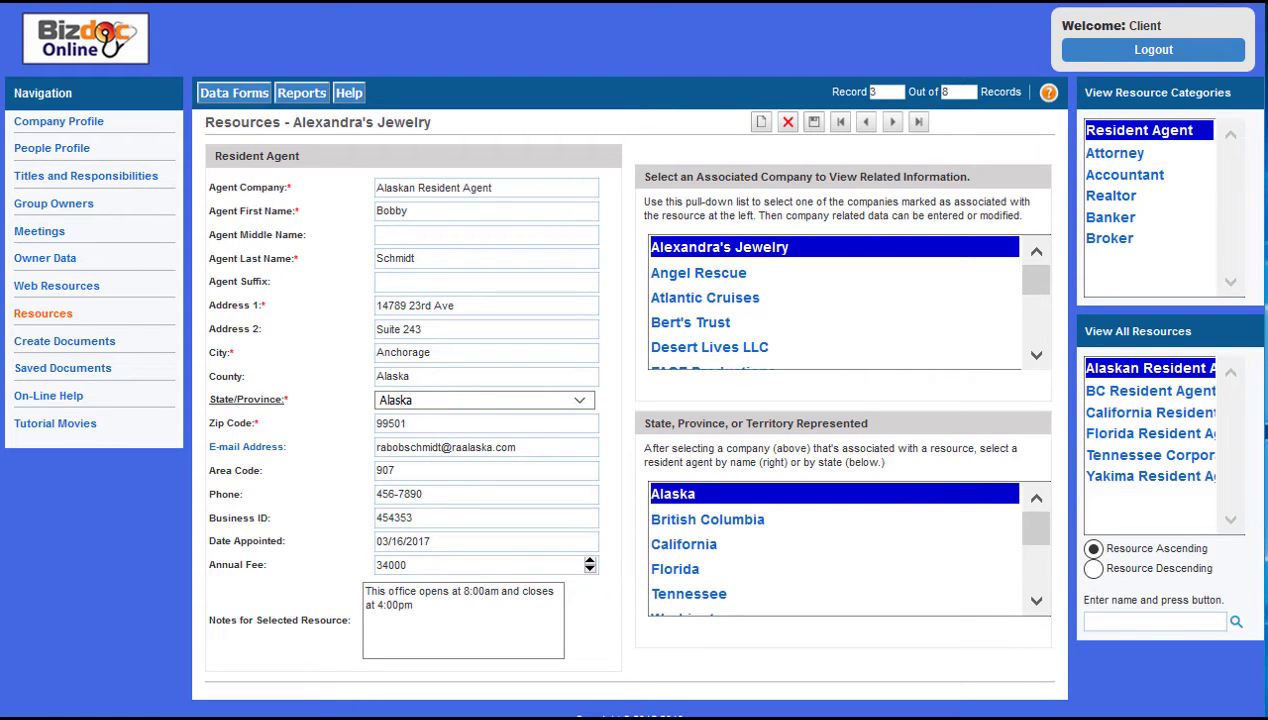
click(1150, 390)
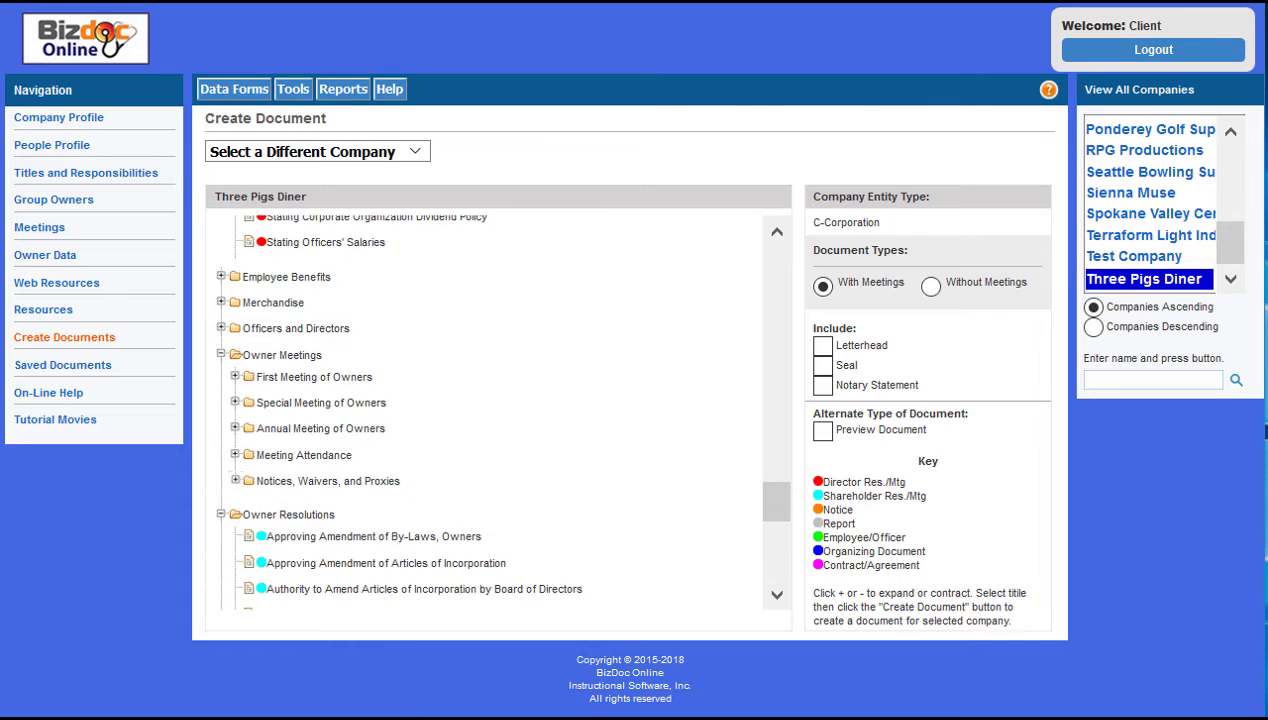
Step: Select Alexandra's Jewelry as the company to create documents for
key(Home)
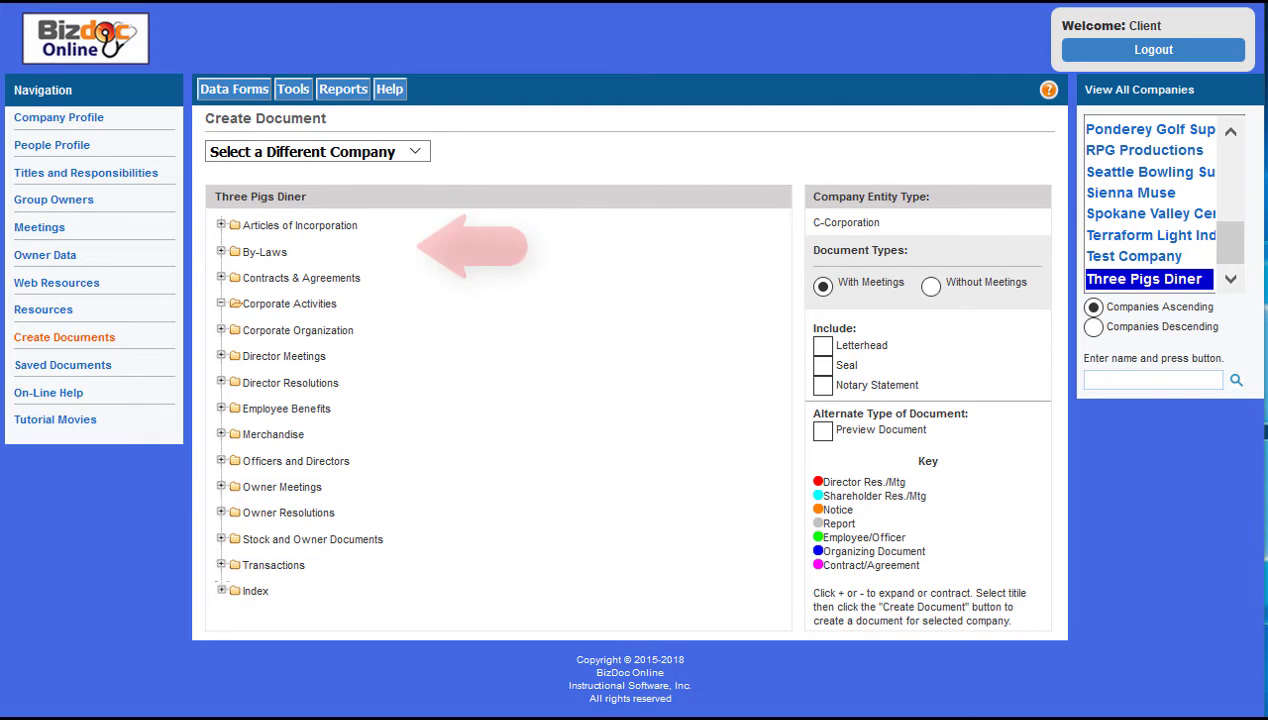
click(1144, 211)
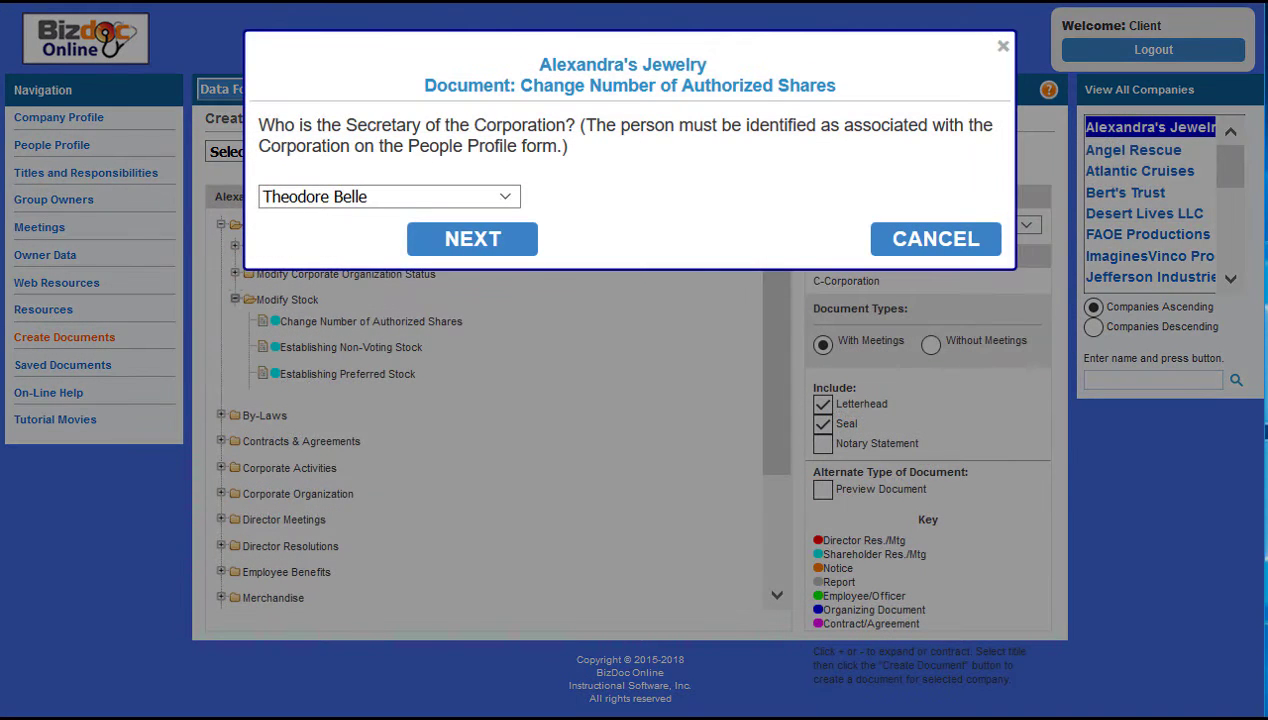
Step: Confirm the secretary, Arizona filing state, 02/01/2017 Owners meeting, and 2,500,000 Common Stock shares
key(Return)
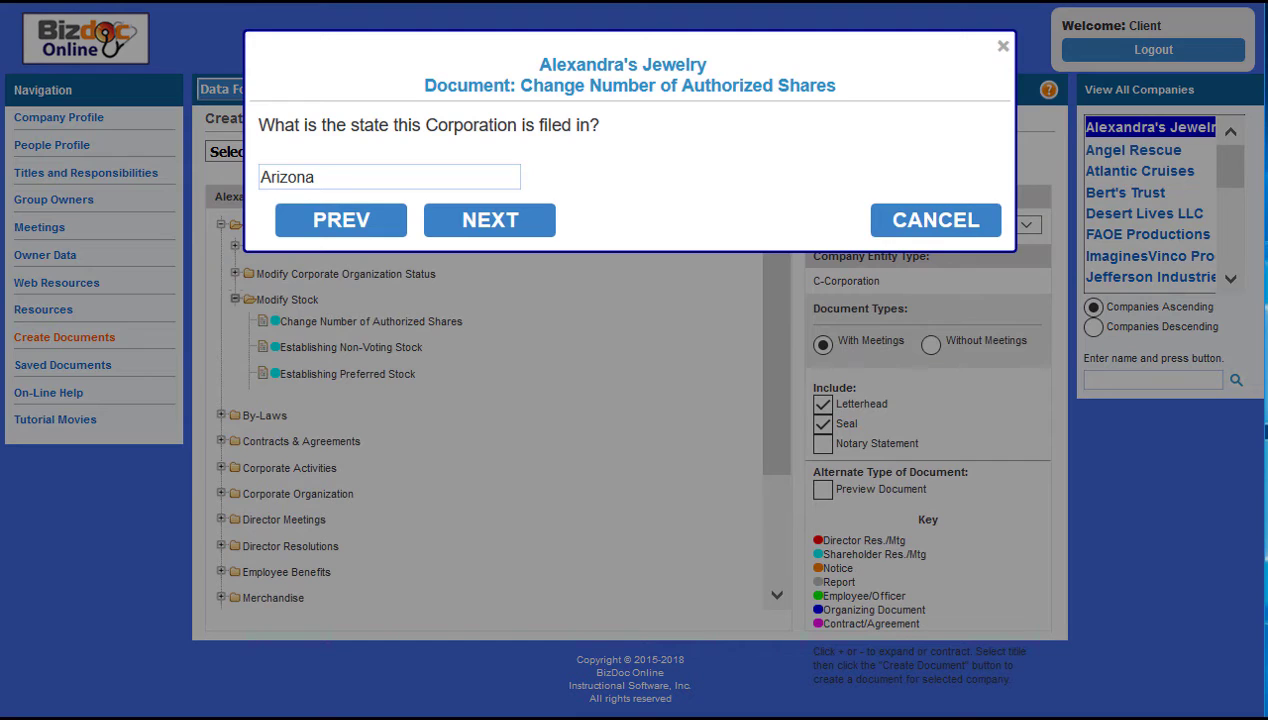
key(Return)
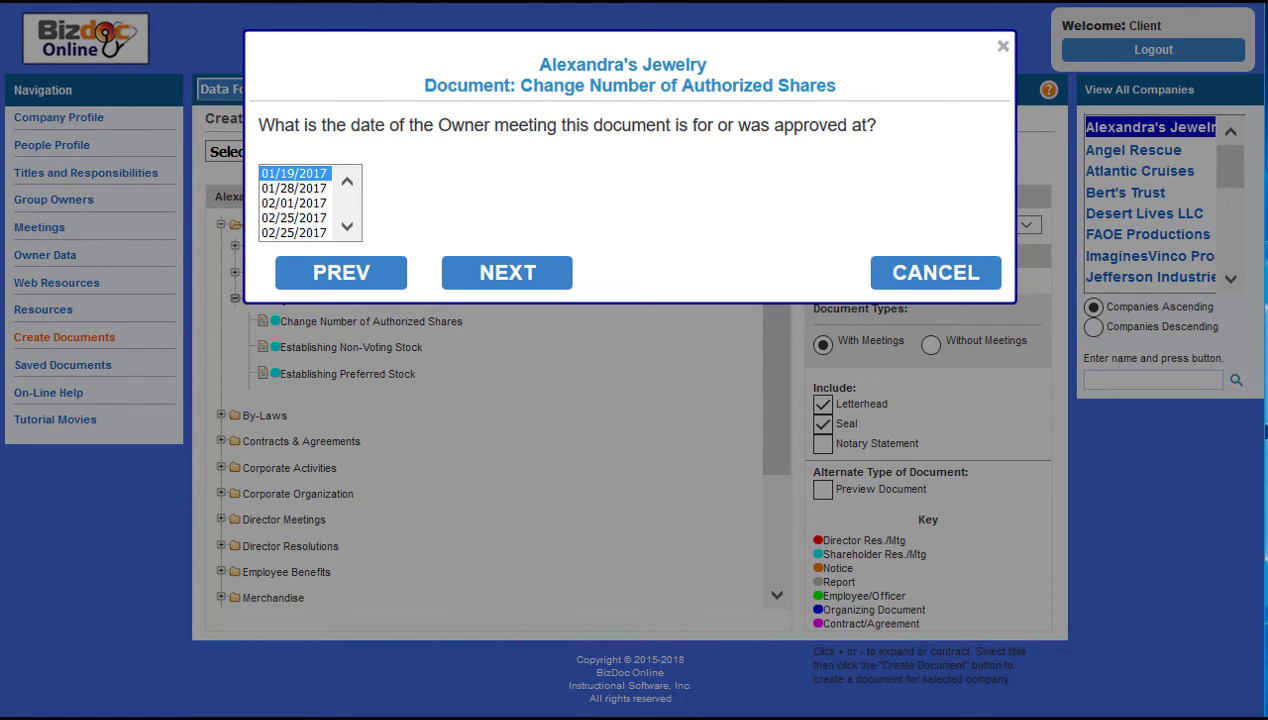
click(294, 203)
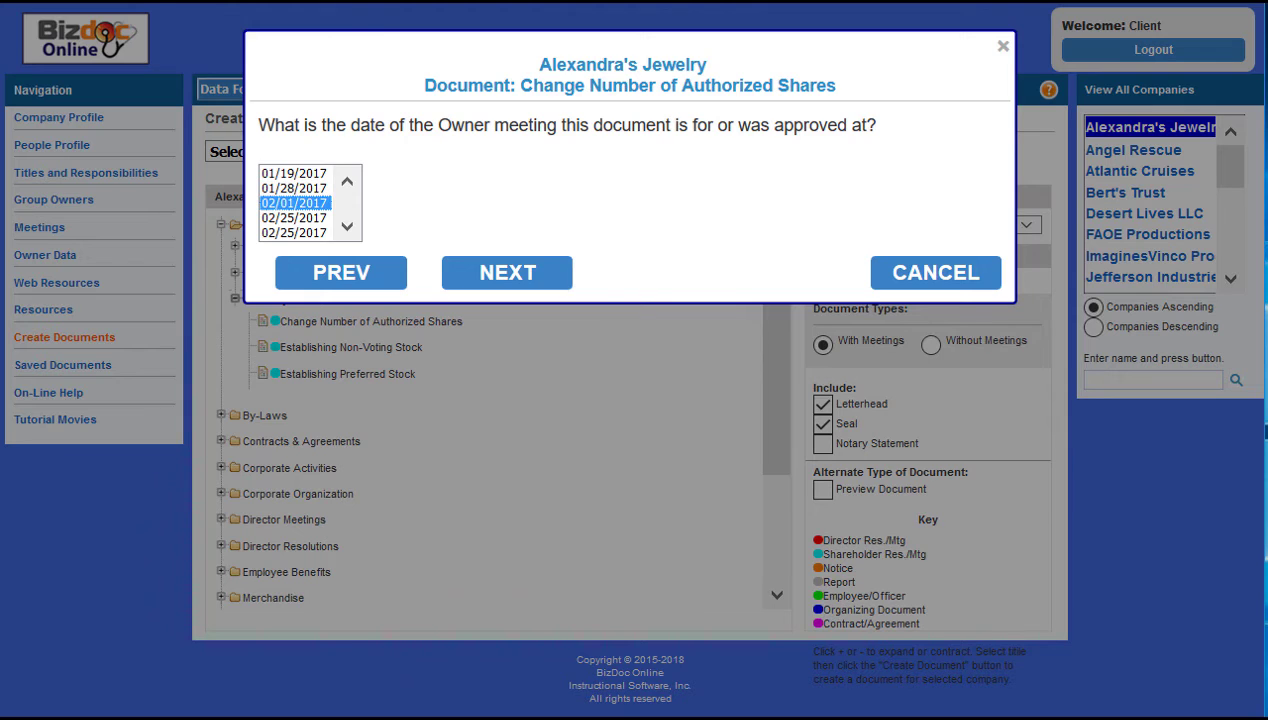
key(Return)
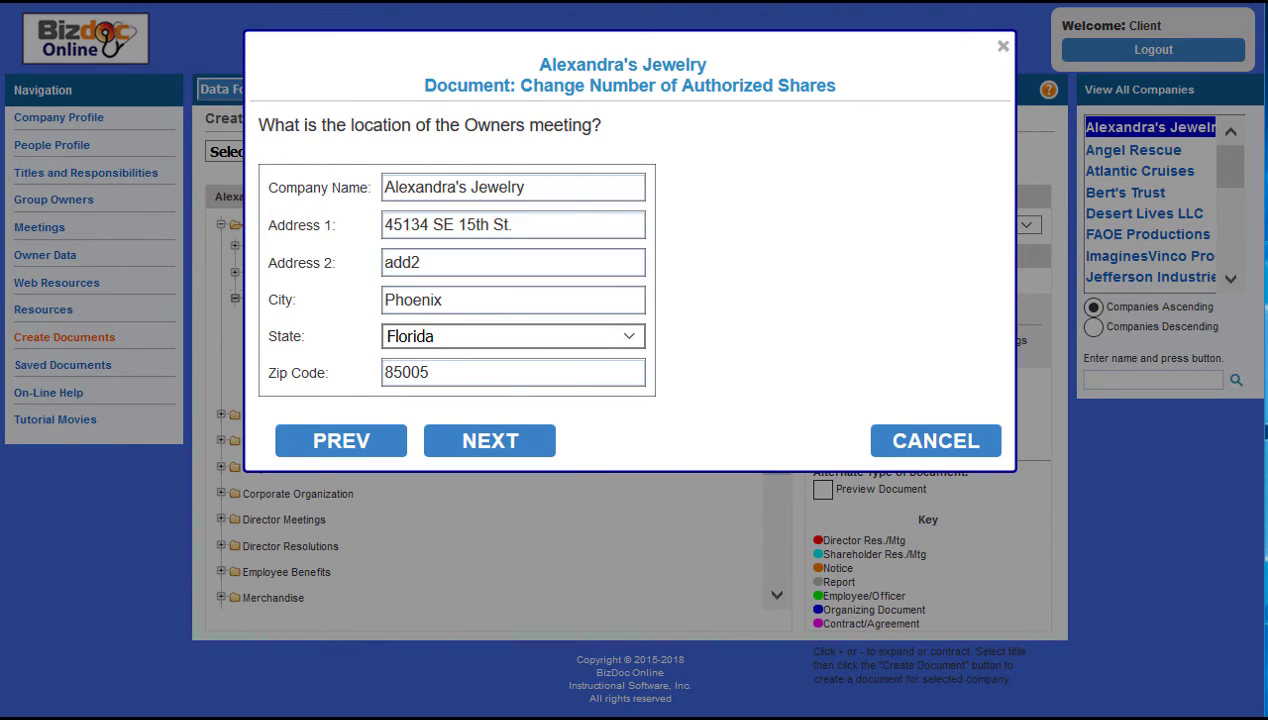
key(Return)
text(2,50)
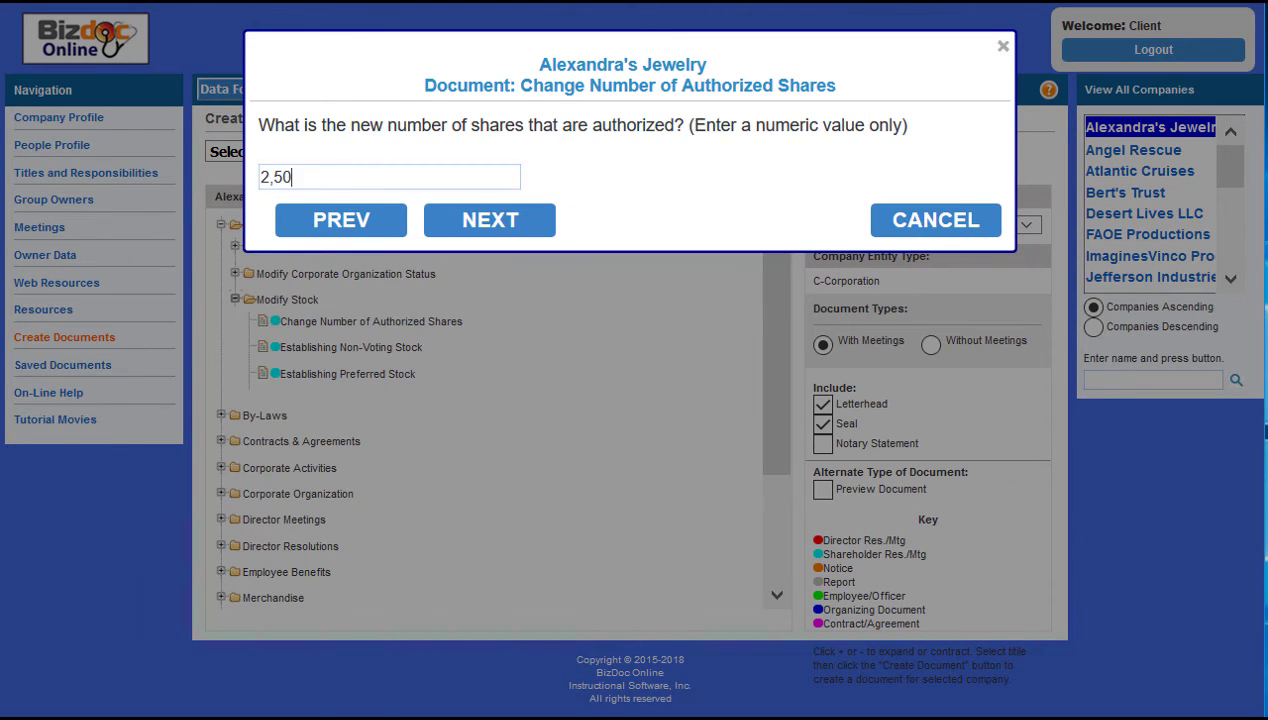
text(0,000)
key(Return)
key(Return)
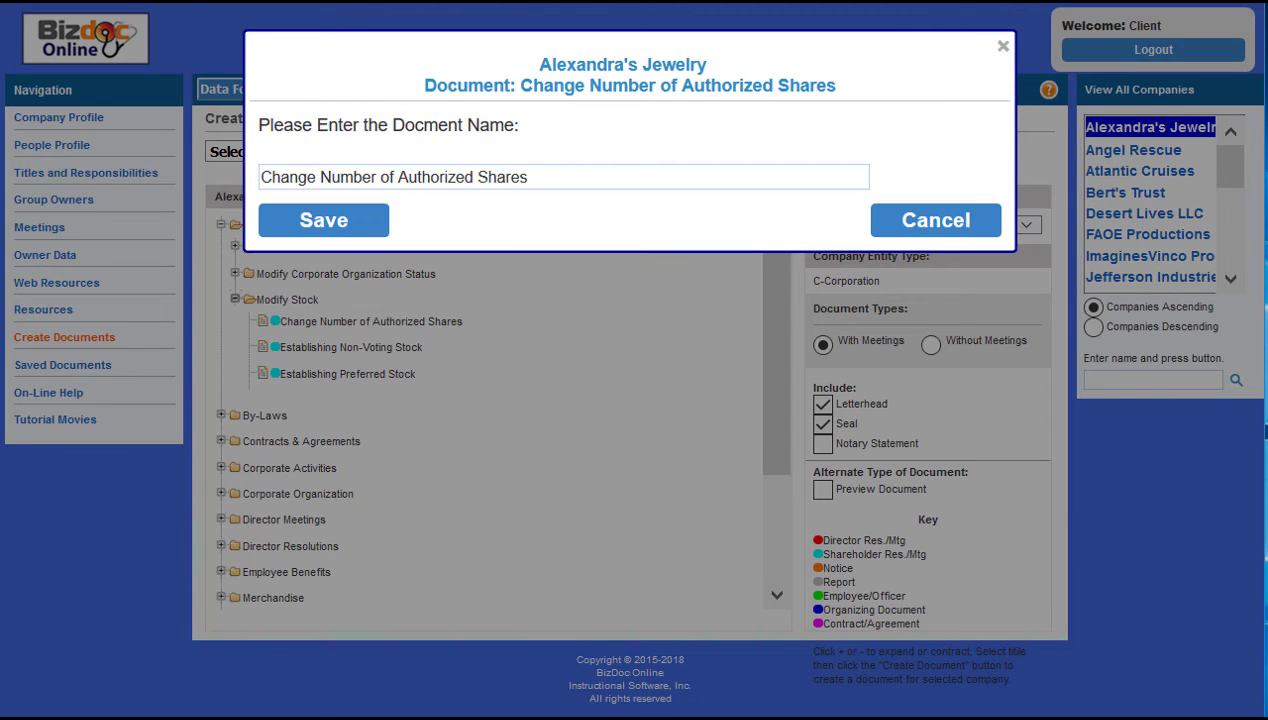
key(Return)
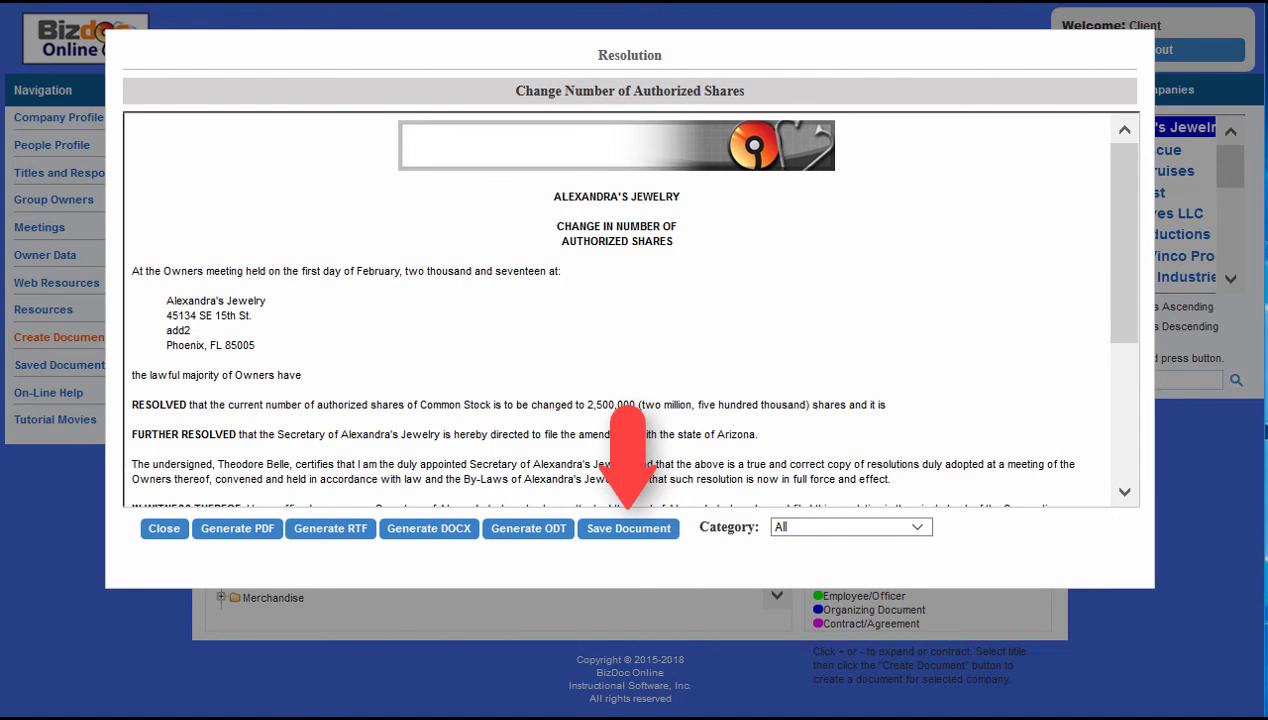
Step: Scroll the resolution preview down to the signature
scroll(617, 310, down, 2)
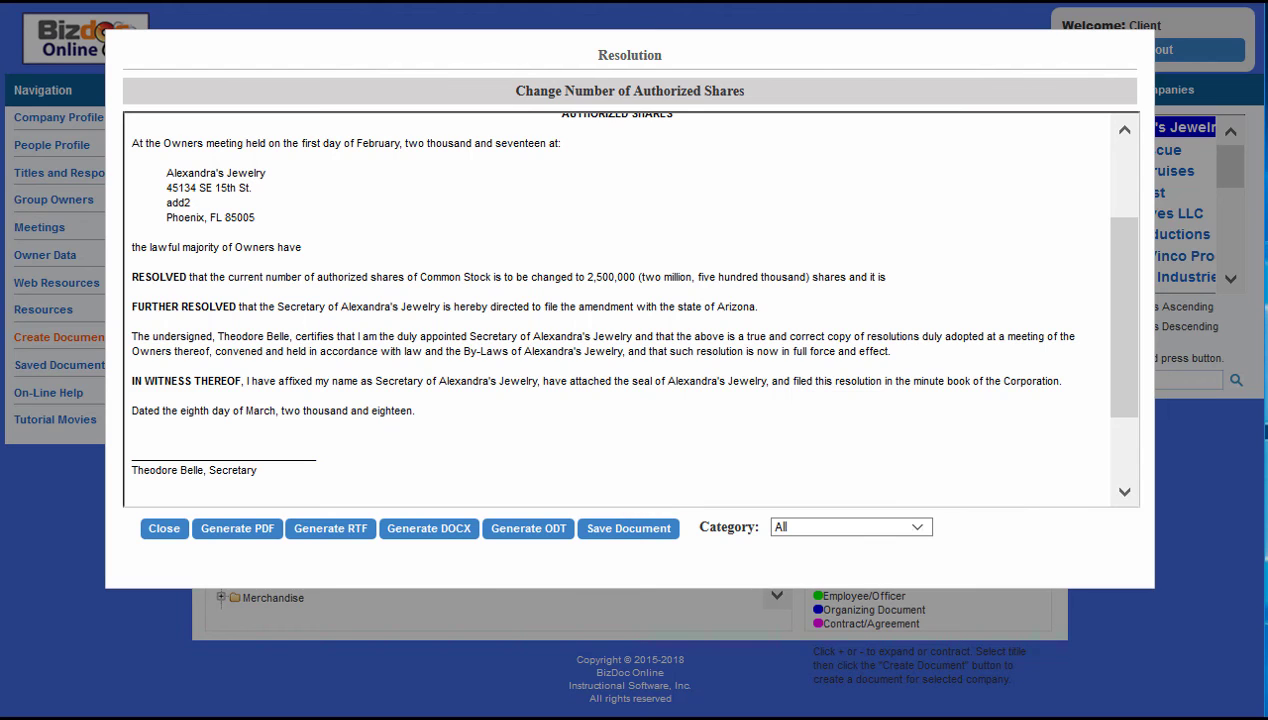